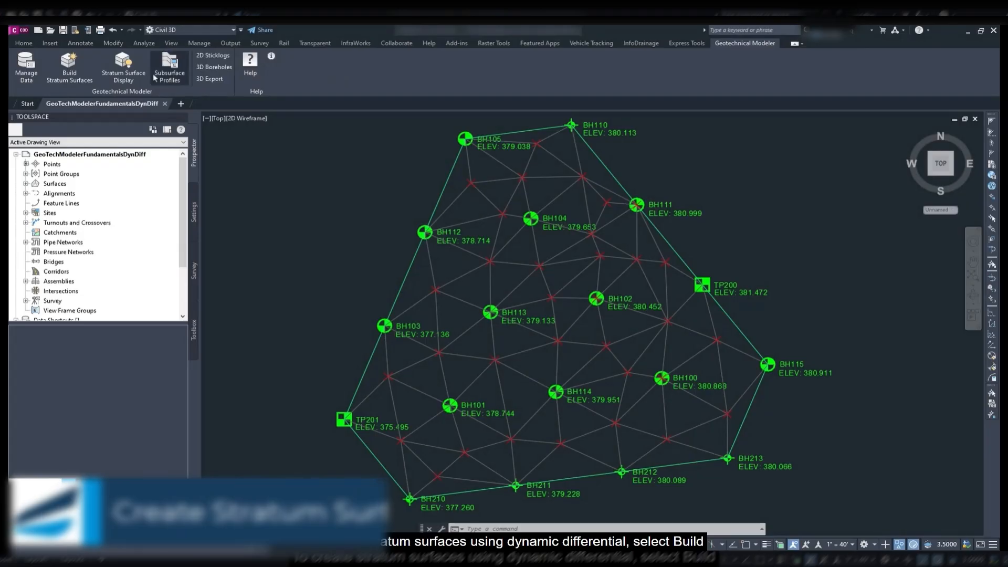
# Build stratum surfaces from GeologyCode1 with Build Top Surface off and Dynamic Differential on, using Existing Ground as top surface, and list the drawing's surfaces.
pyautogui.click(81, 77)
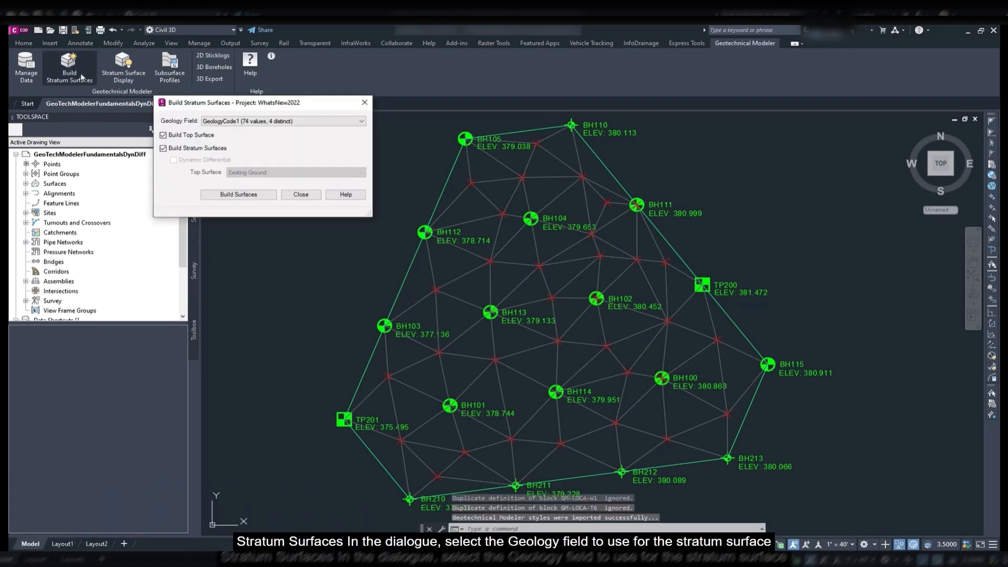
pyautogui.click(206, 121)
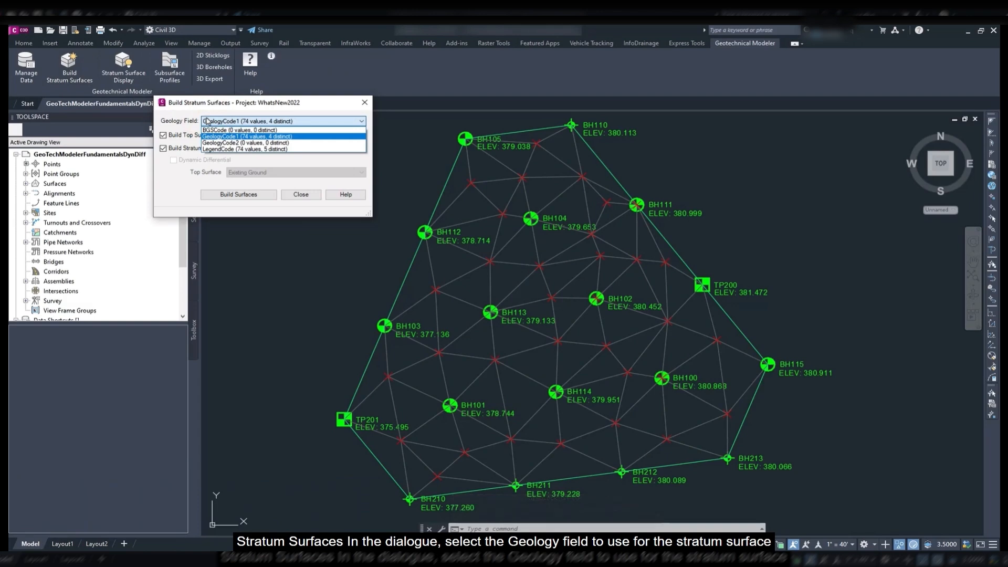
pyautogui.click(207, 121)
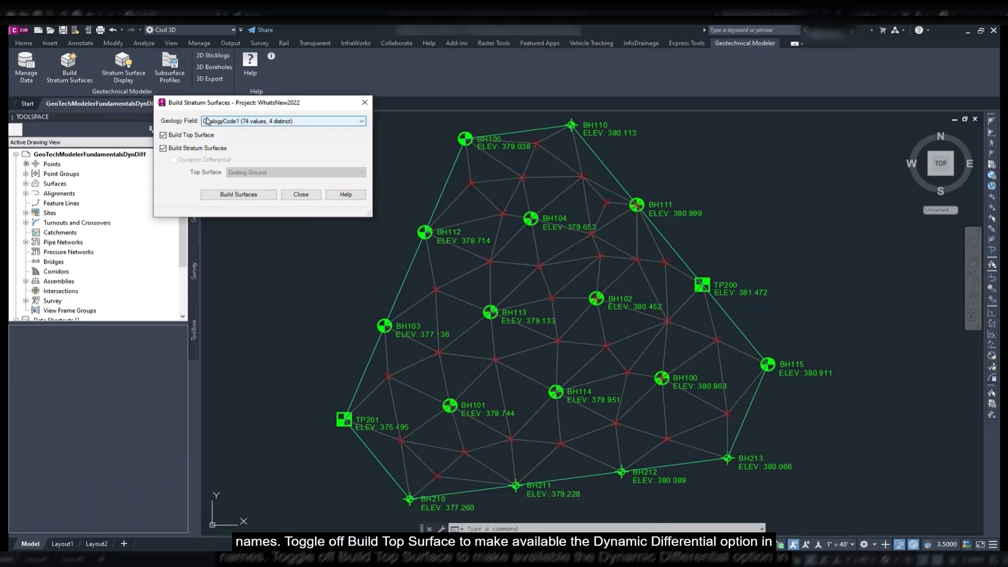
pyautogui.click(164, 136)
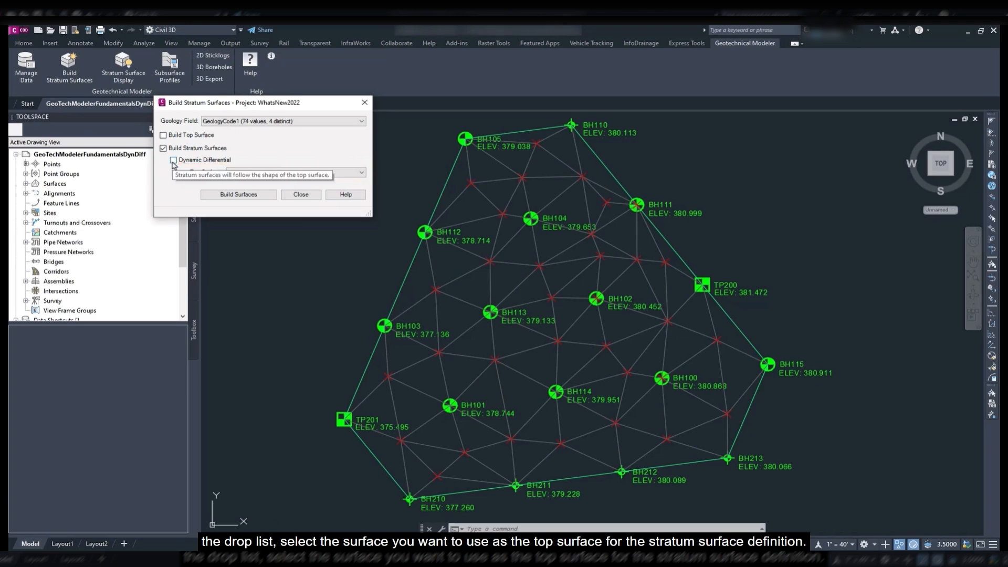
pyautogui.click(173, 160)
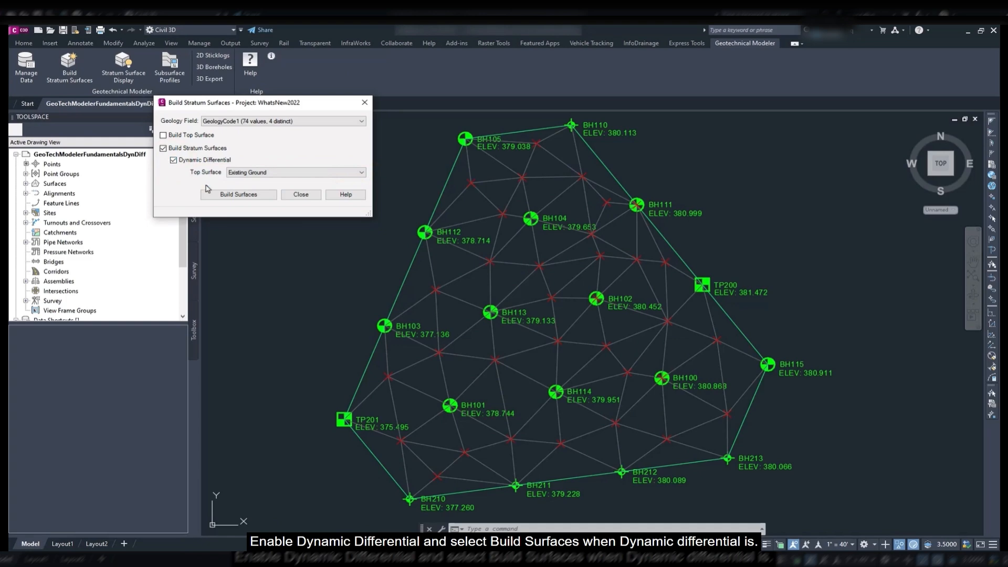
pyautogui.click(219, 194)
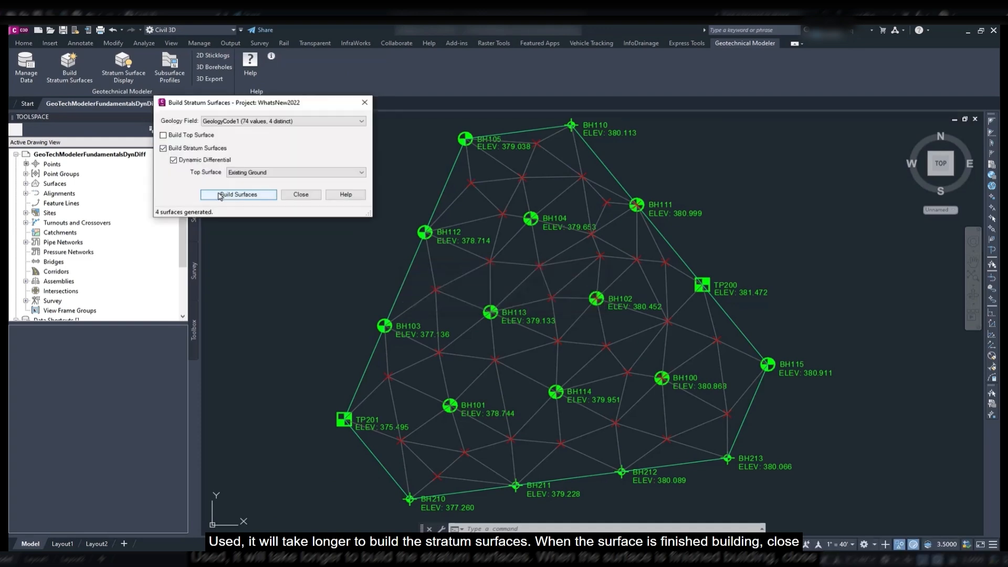
pyautogui.click(295, 195)
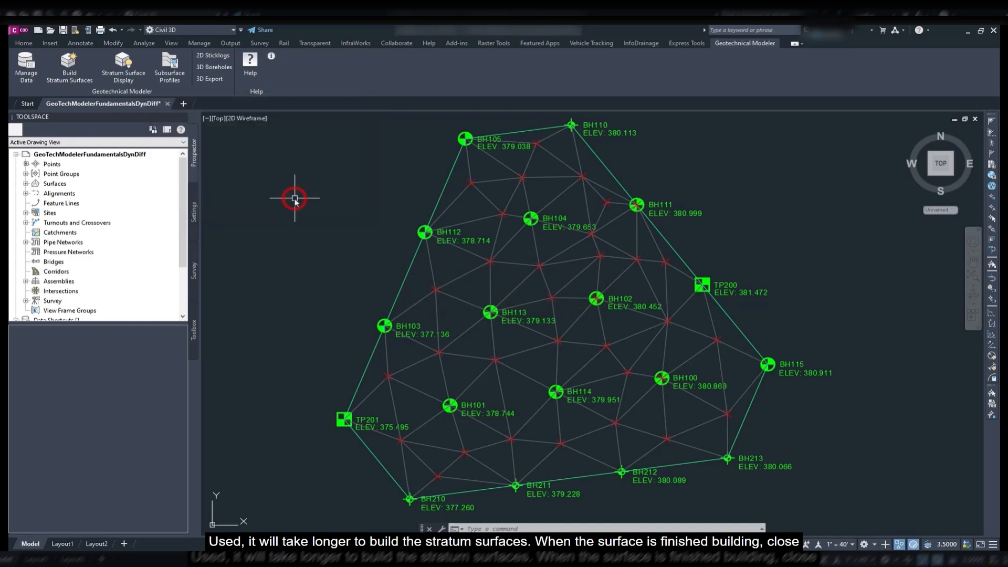
pyautogui.click(26, 184)
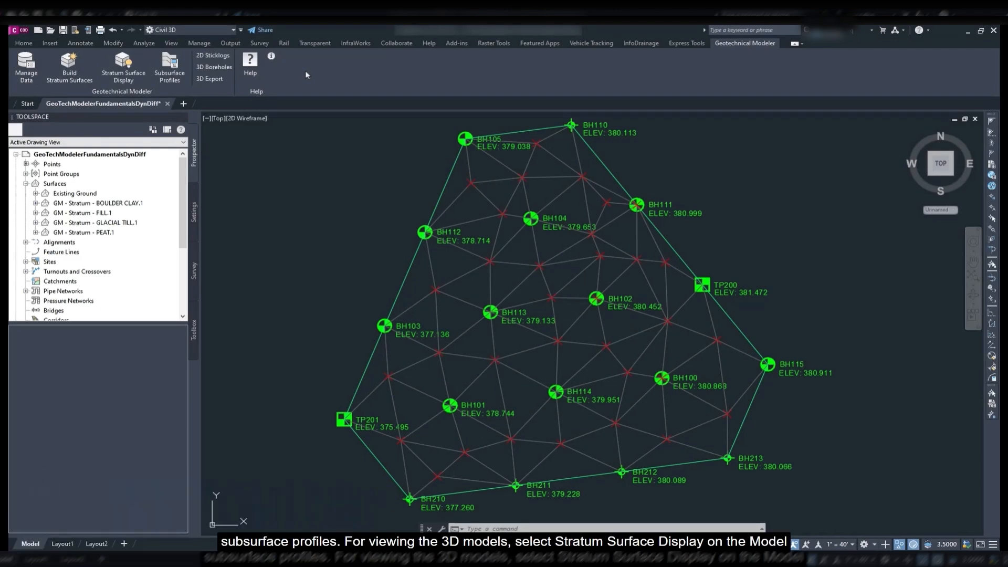
# Set the stratum surfaces' model visibility to show Triangles with a Vertical Exaggeration of 5, and apply the display settings.
pyautogui.click(137, 79)
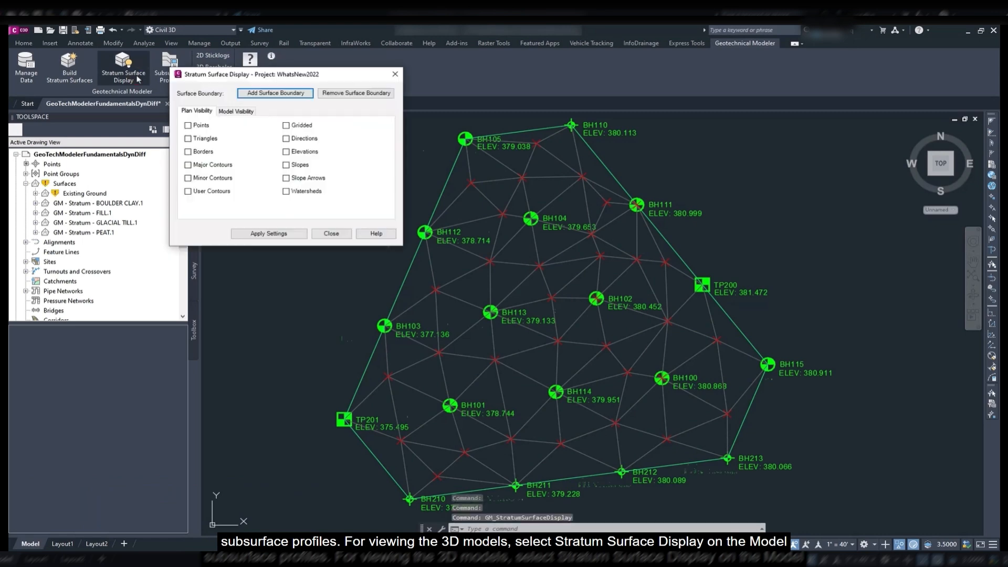
pyautogui.click(225, 111)
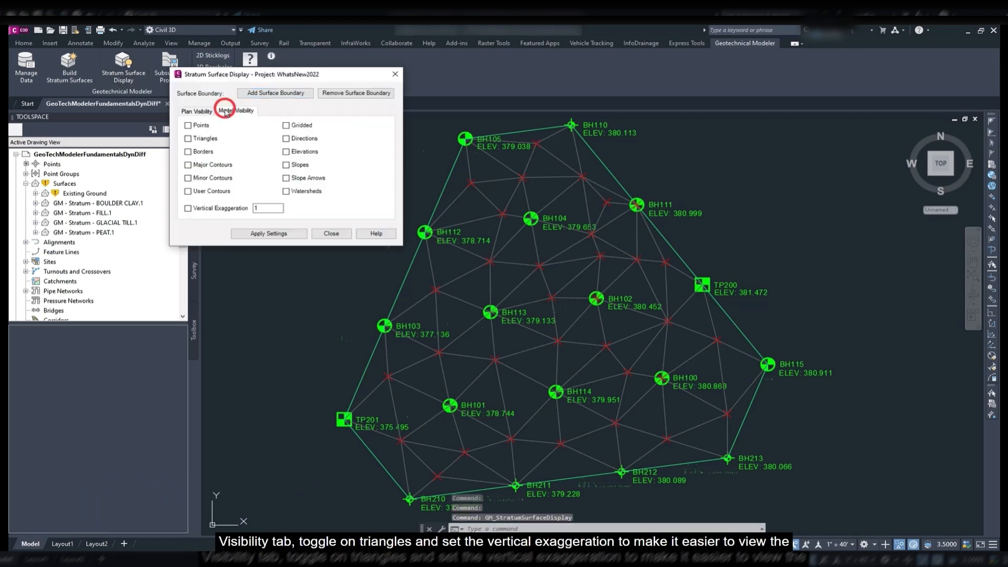
pyautogui.click(189, 138)
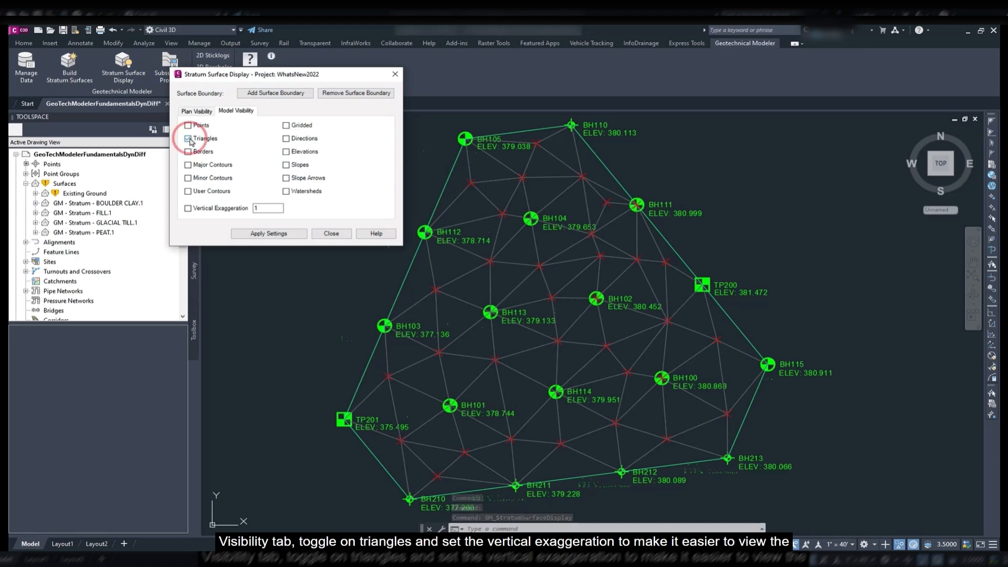
pyautogui.click(188, 209)
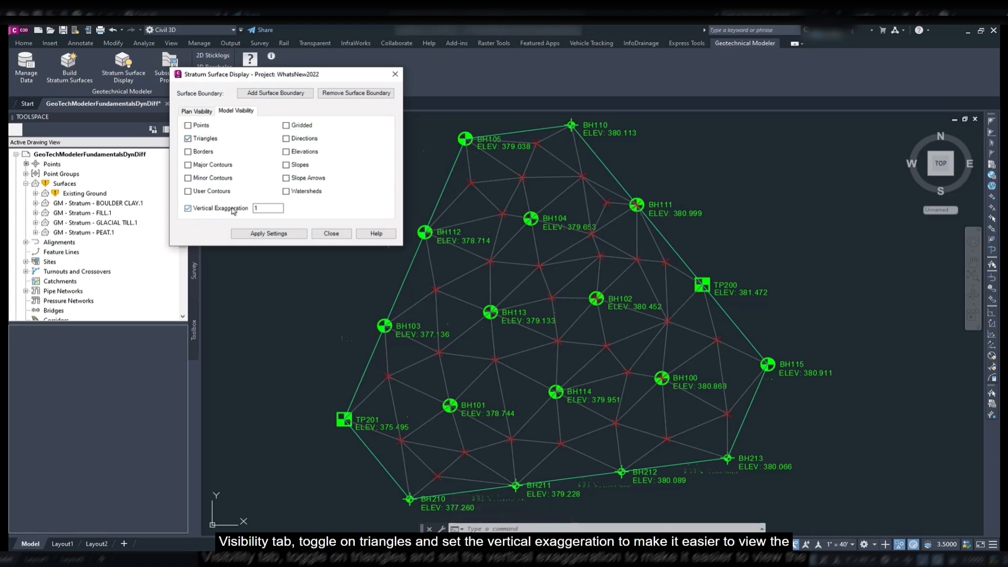
pyautogui.doubleClick(261, 208)
pyautogui.write('5')
pyautogui.click(273, 234)
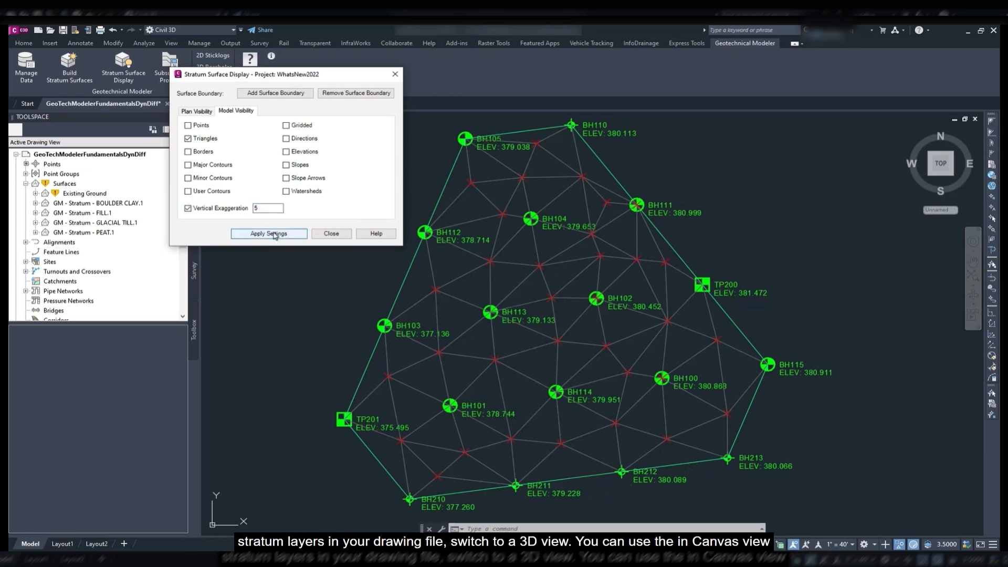
pyautogui.click(325, 233)
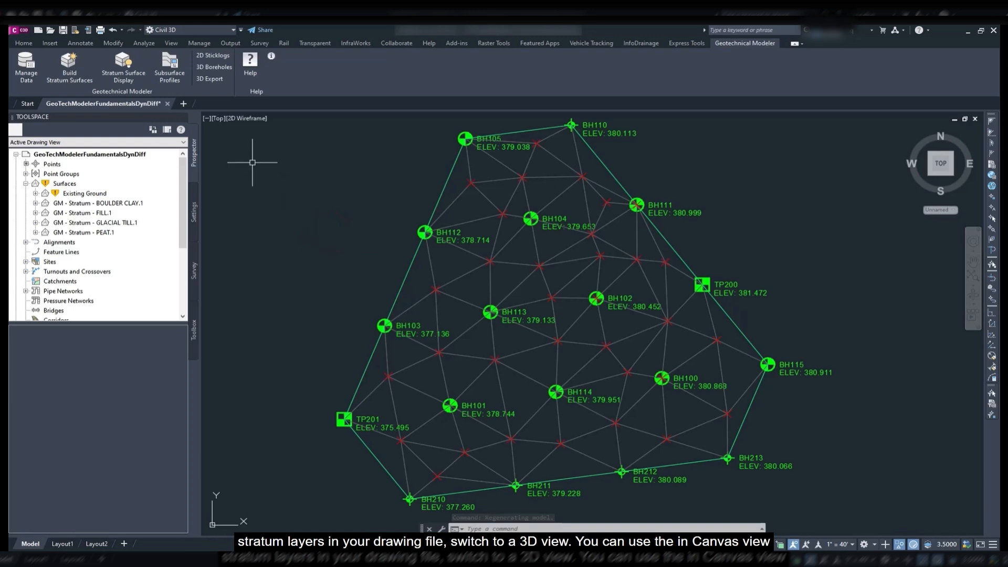
# Show the stratum model in SW Isometric with the Conceptual visual style and inspect its layers from different angles.
pyautogui.click(217, 118)
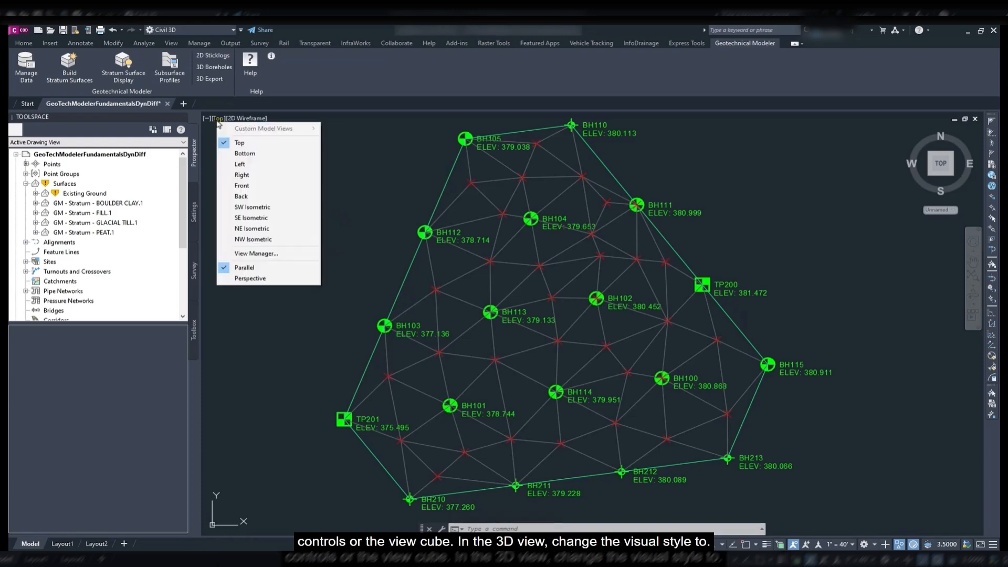
pyautogui.click(232, 207)
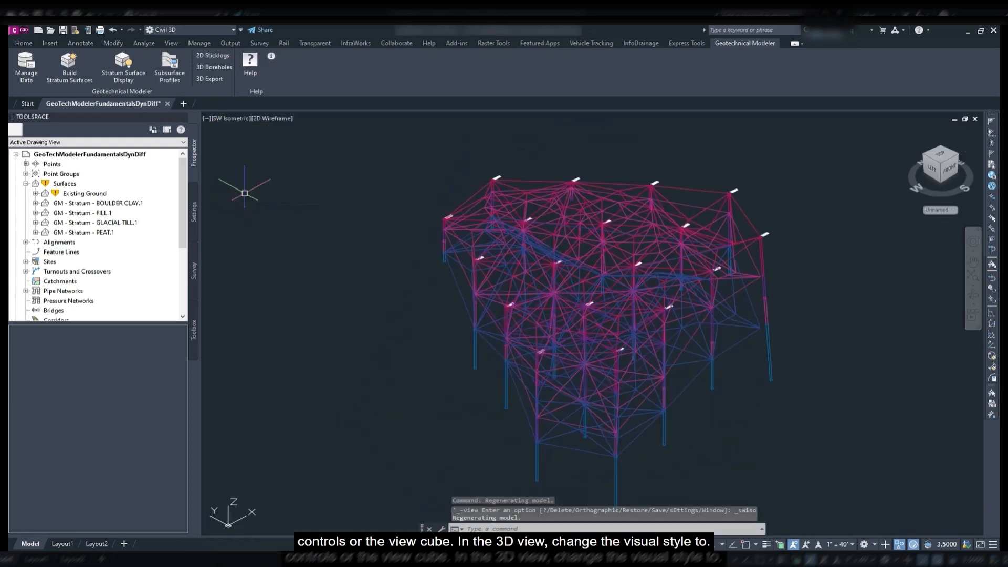
pyautogui.click(288, 119)
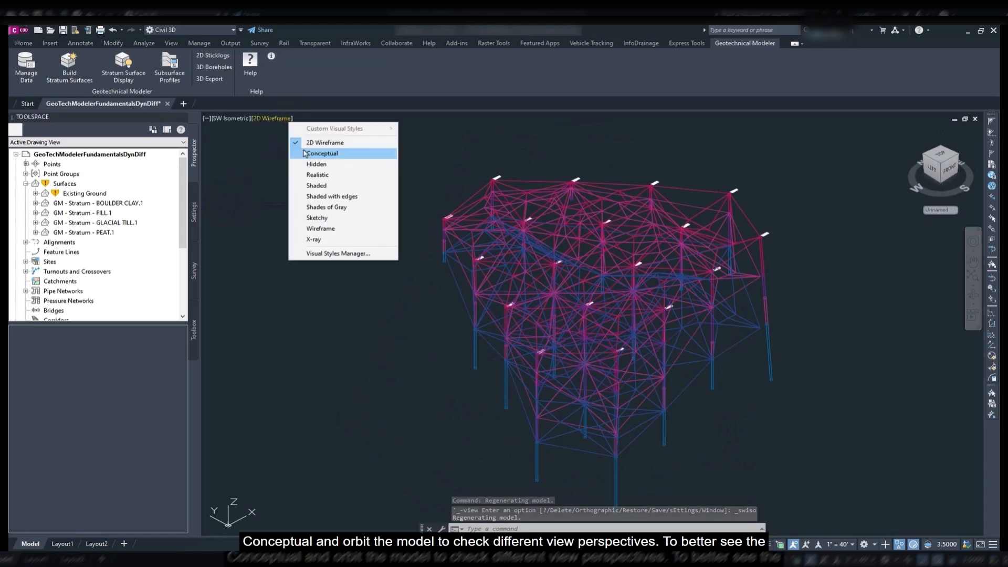
pyautogui.click(305, 153)
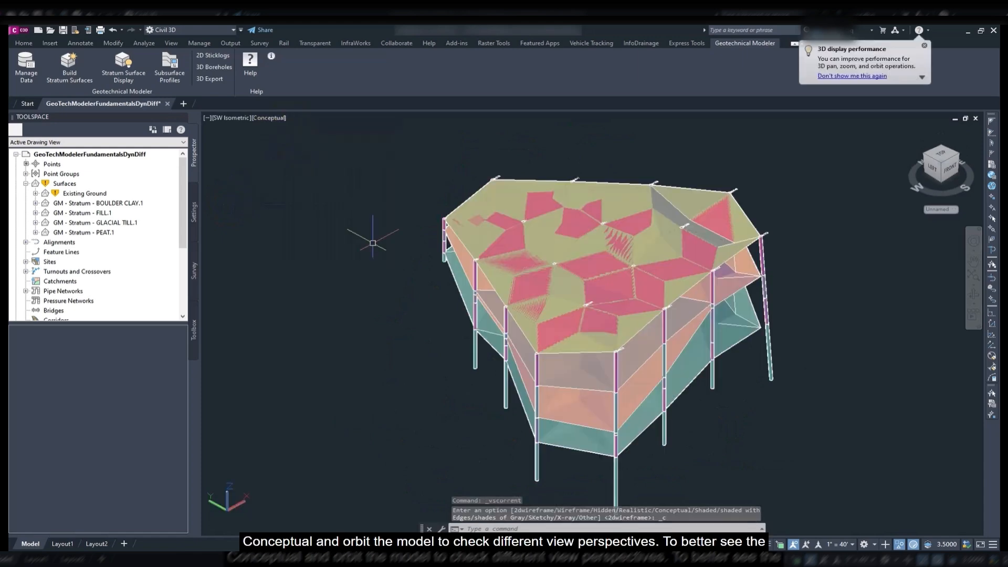
pyautogui.keyDown('shift'); pyautogui.moveTo(591, 322); pyautogui.dragTo(650, 262, button='middle'); pyautogui.keyUp('shift')
# Change the 3D view's visual style to Realistic and inspect the triangle edges of the stratum surfaces.
pyautogui.click(270, 118)
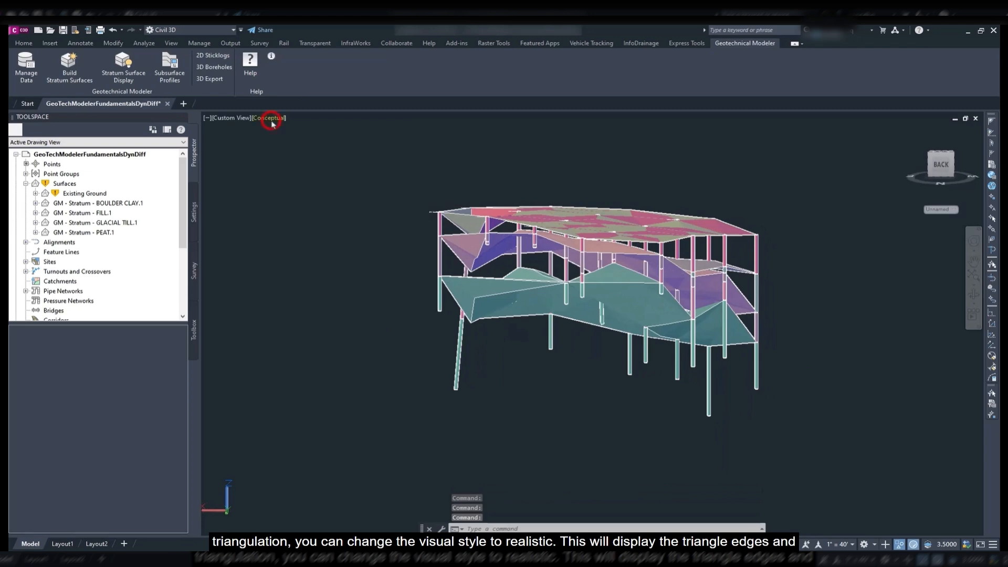
pyautogui.click(289, 175)
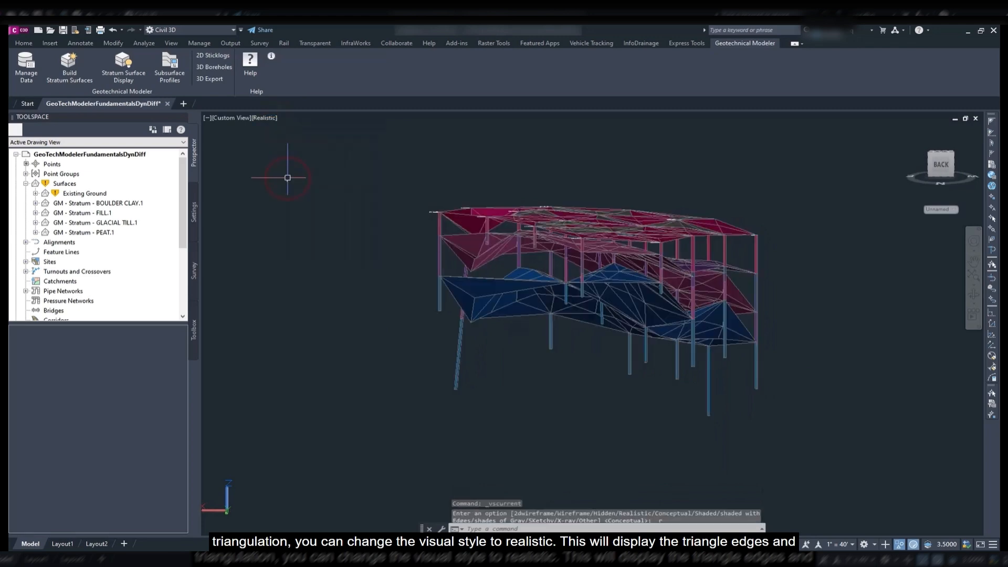
pyautogui.keyDown('shift'); pyautogui.moveTo(652, 292); pyautogui.dragTo(458, 273, button='middle'); pyautogui.keyUp('shift')
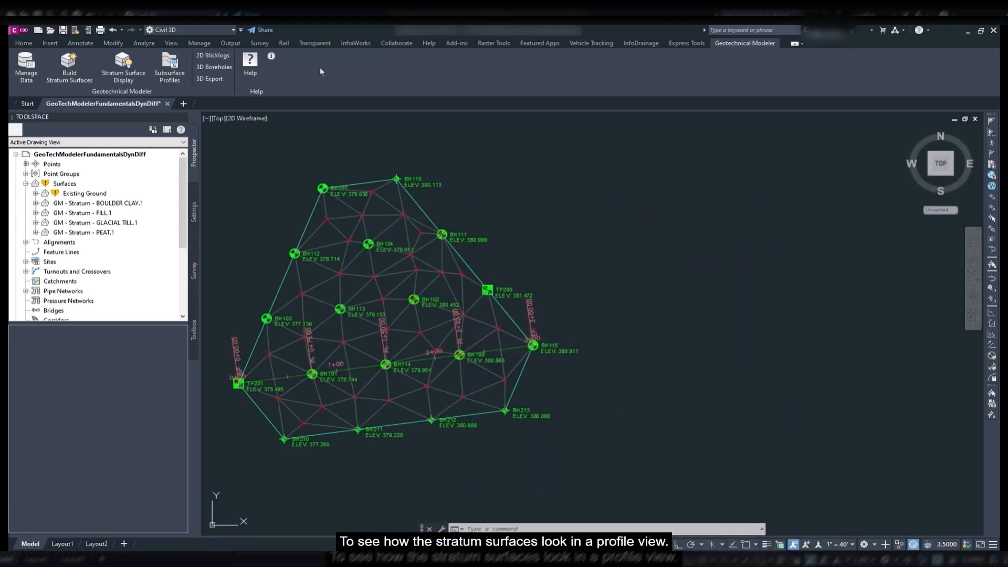
# Start a subsurface profile for Alignment - (1) and name its profile view PV1.
pyautogui.click(182, 79)
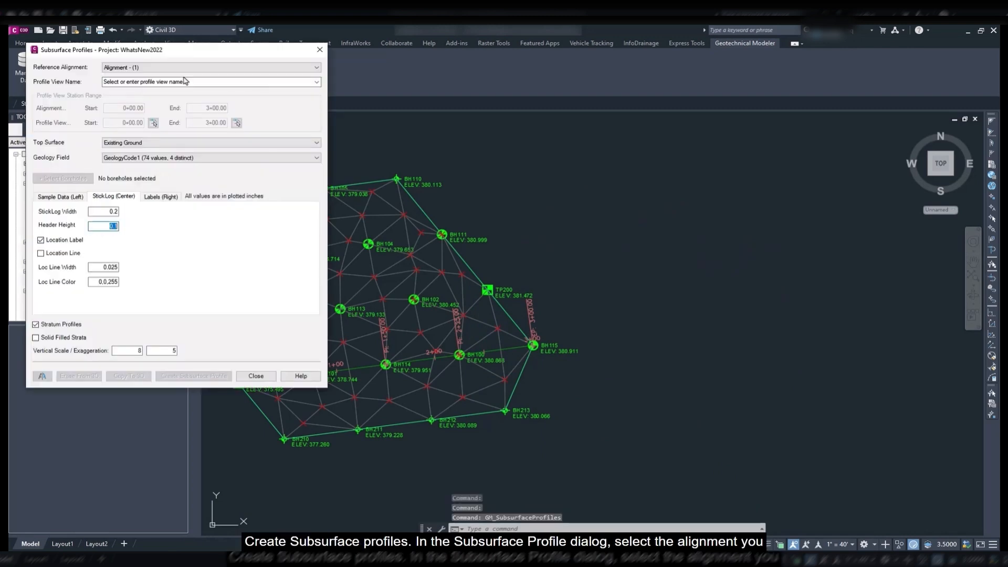
pyautogui.click(193, 81)
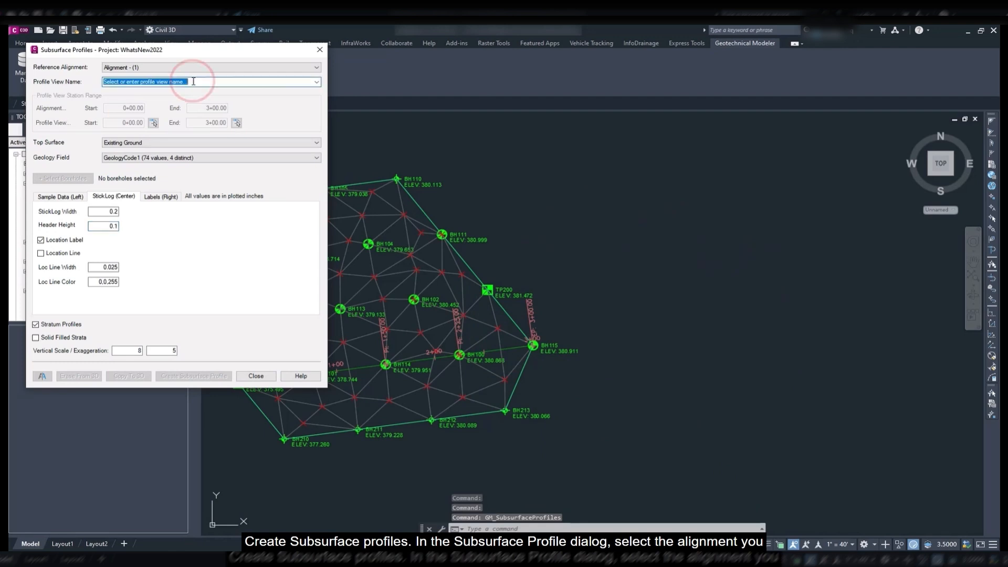
pyautogui.write('PV1')
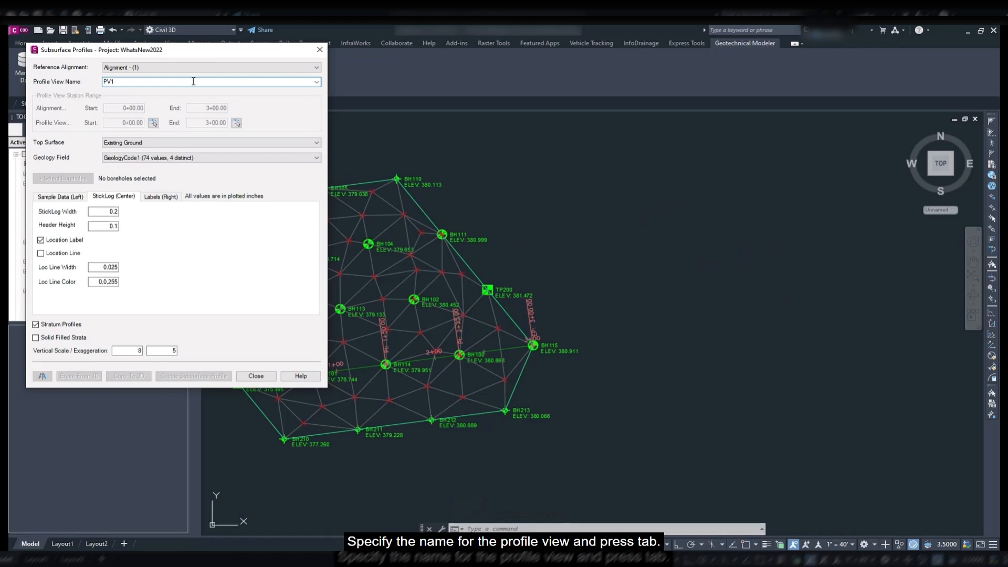
pyautogui.press('Tab')
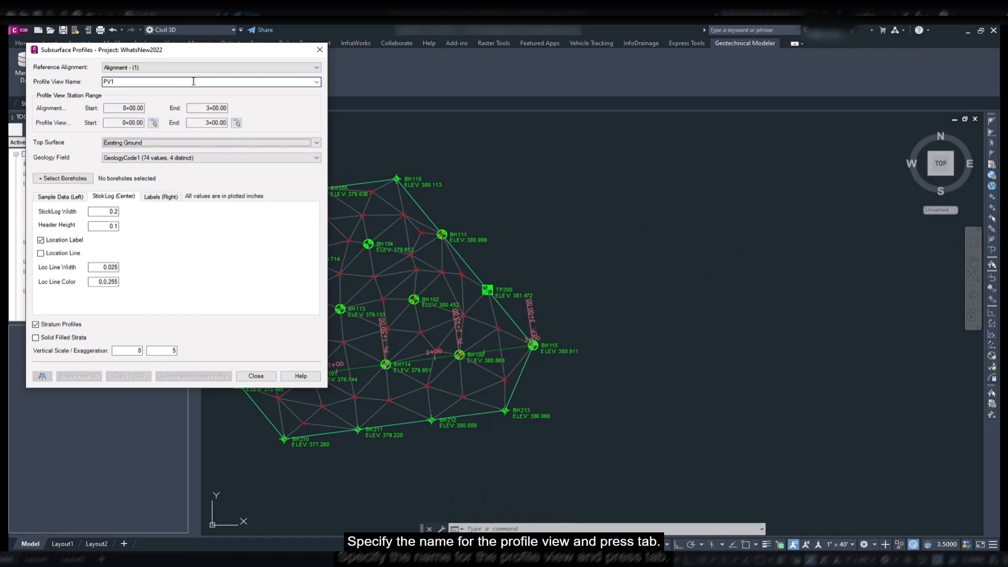
# Select the boreholes for profile view PV1 by an offset distance of 0 from the alignment.
pyautogui.click(87, 178)
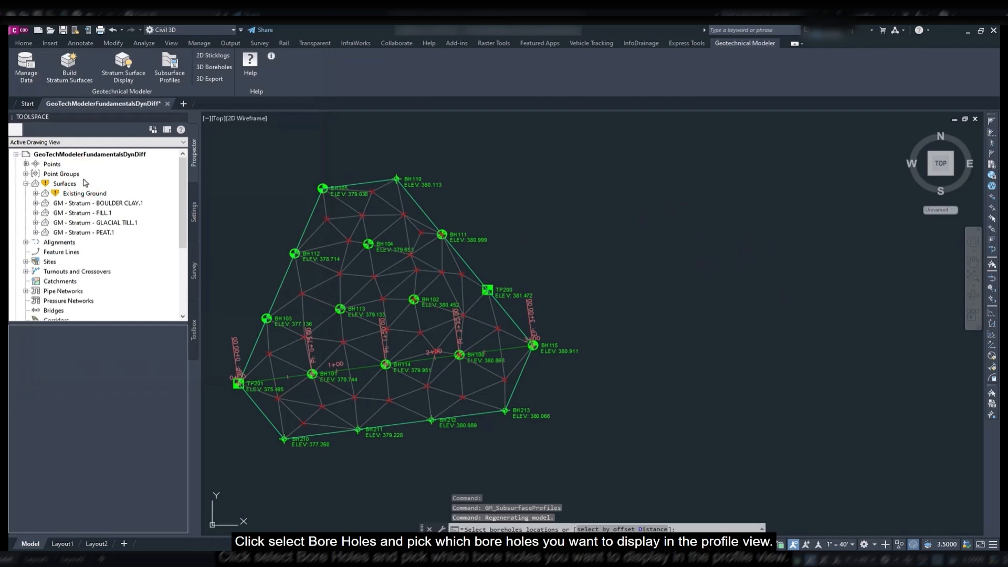
pyautogui.click(590, 528)
pyautogui.write('0')
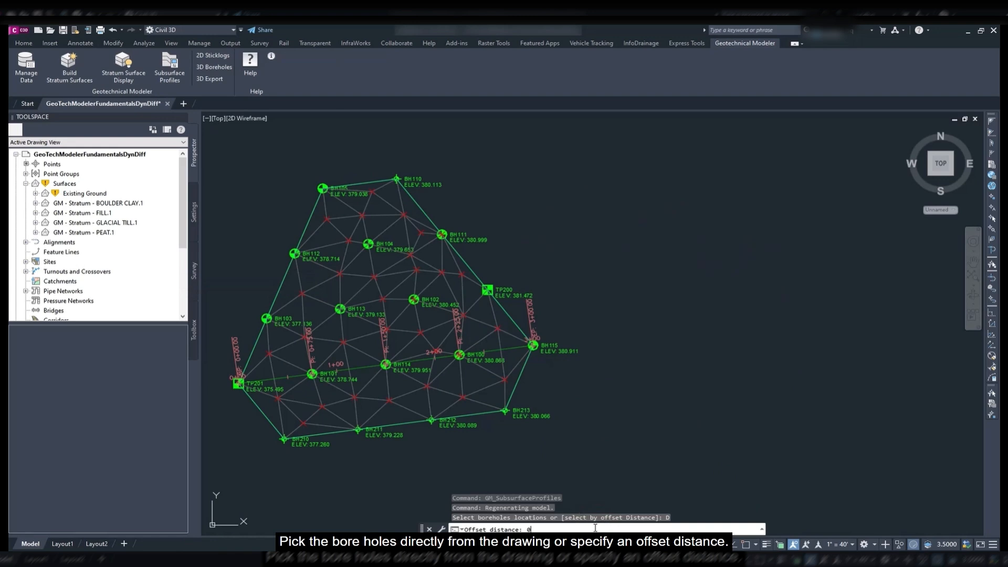
pyautogui.press('Return')
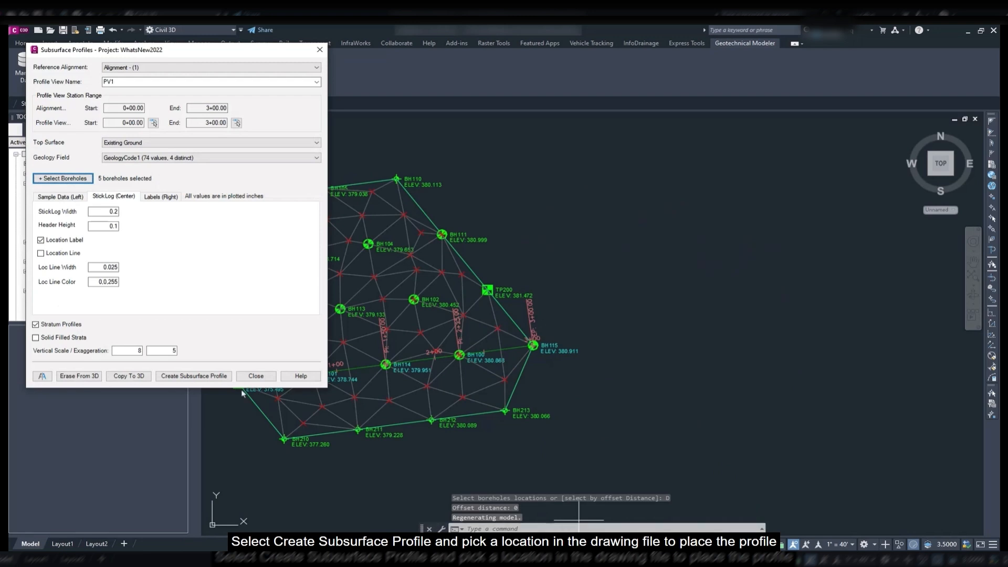
# Create the subsurface profile and place profile view PV1 in the empty area beside the borehole plan.
pyautogui.click(225, 376)
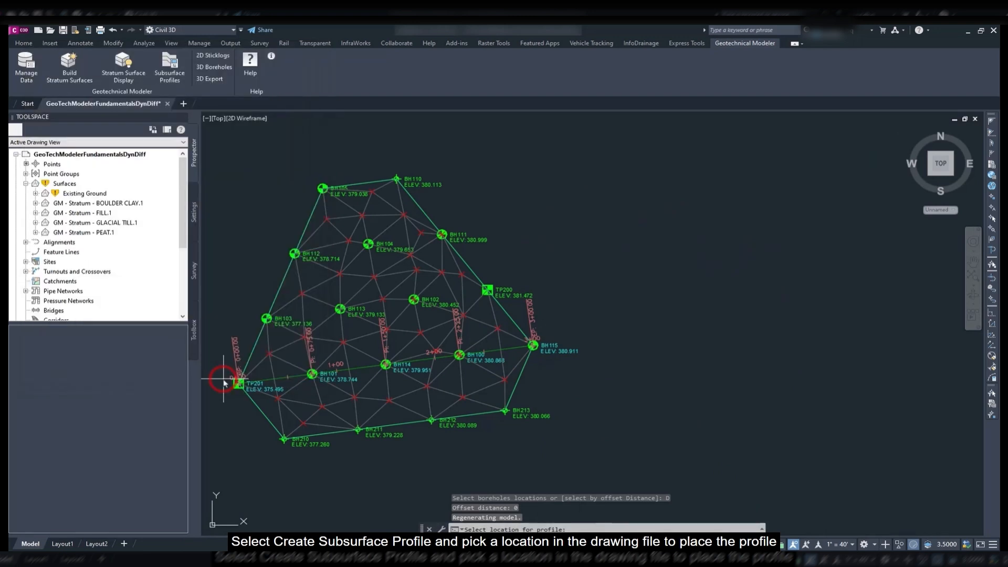
pyautogui.click(627, 286)
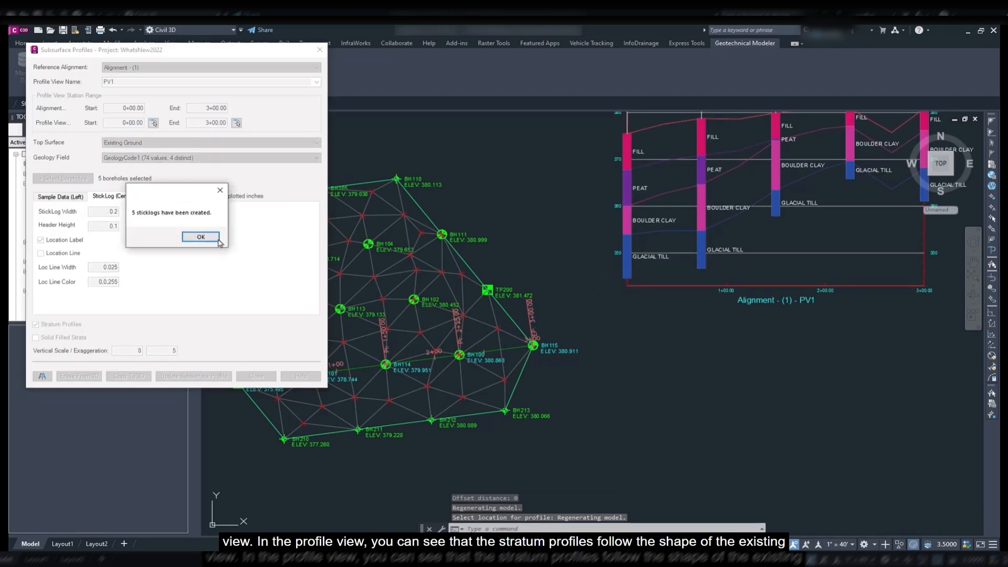
pyautogui.click(200, 237)
pyautogui.click(321, 52)
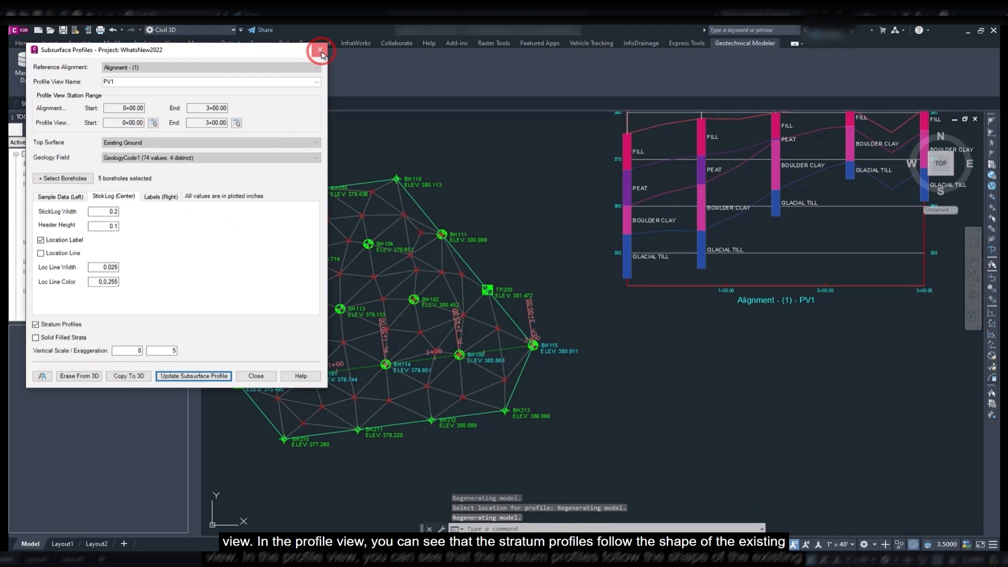
pyautogui.moveTo(702, 210); pyautogui.dragTo(564, 347, button='middle')
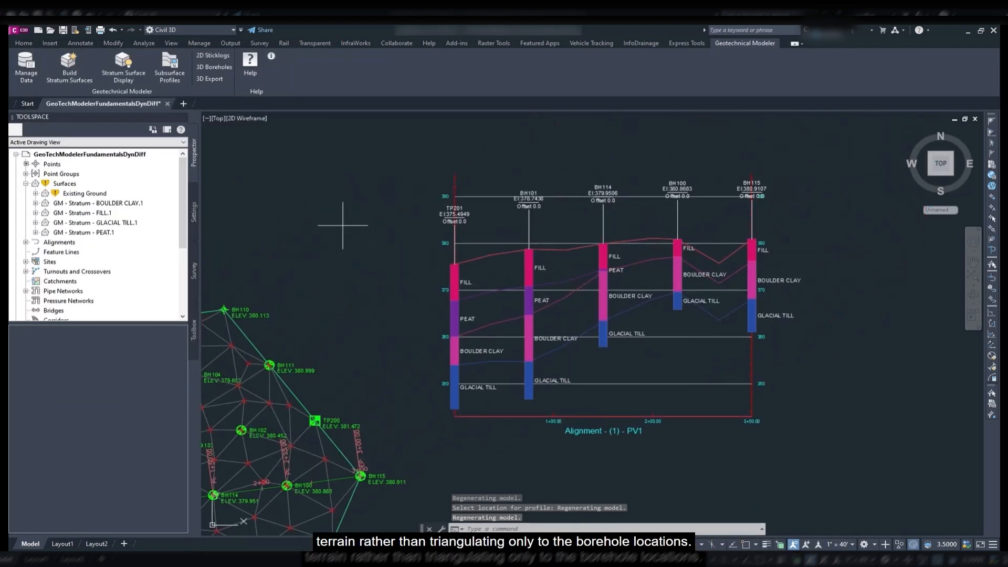